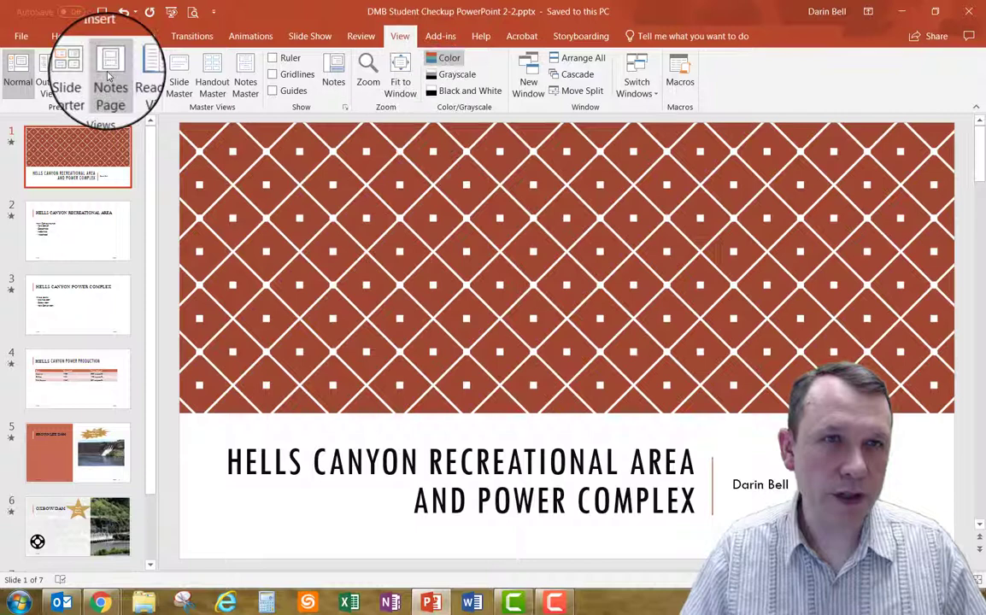
# Run Spelling on the Hells Canyon presentation and dismiss the 'Spell check complete' message.
pyautogui.click(361, 36)
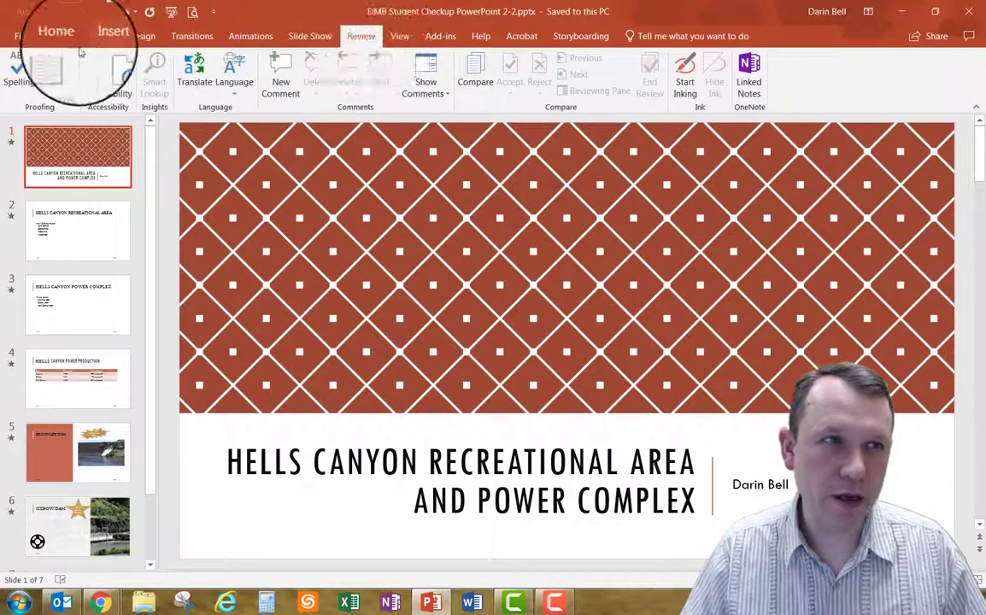
pyautogui.click(14, 76)
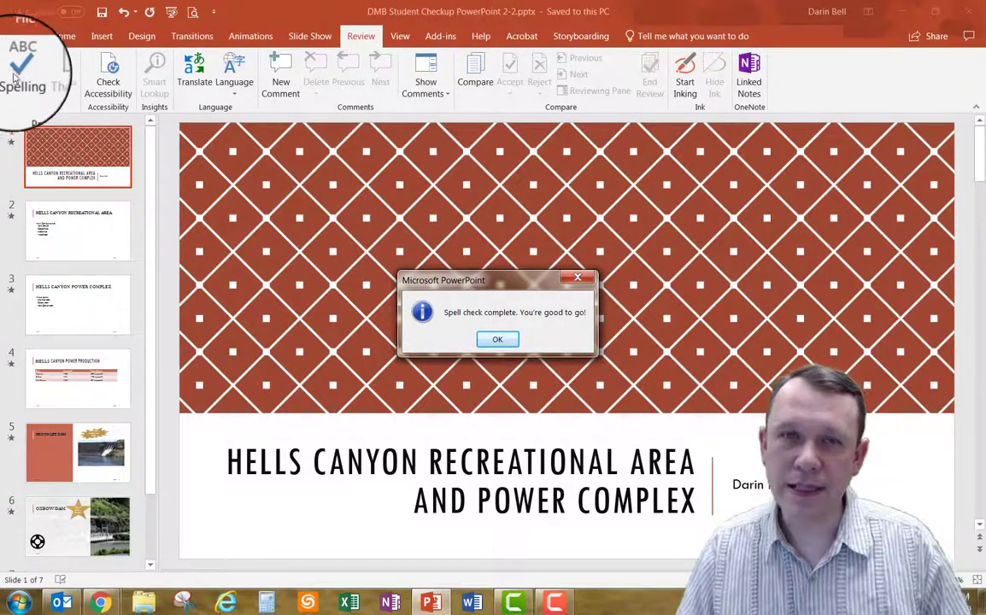
pyautogui.click(497, 342)
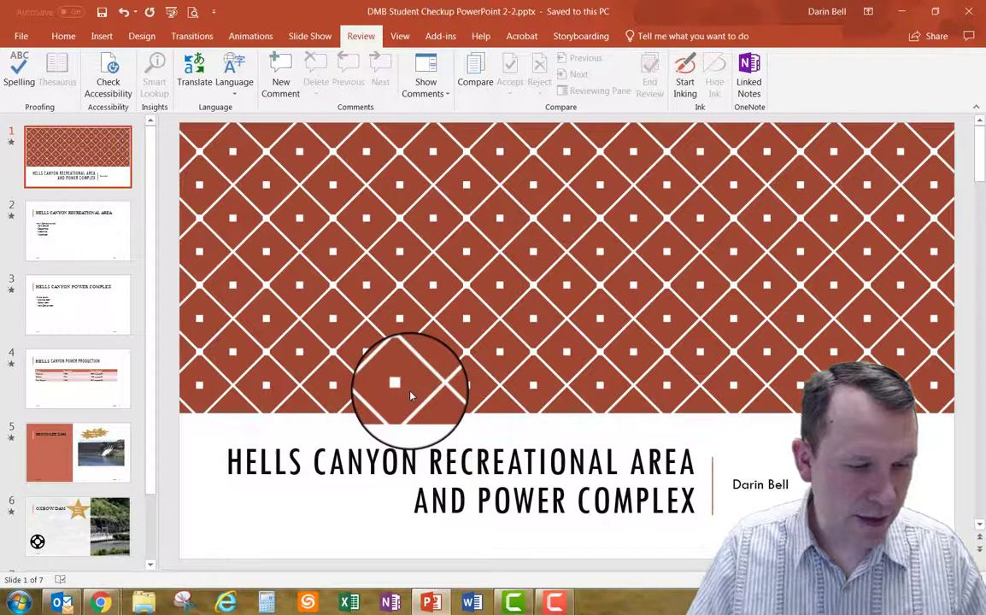
# On slide 2, comment 'List other recreational activities.' on the Four Campgrounds text.
pyautogui.click(88, 241)
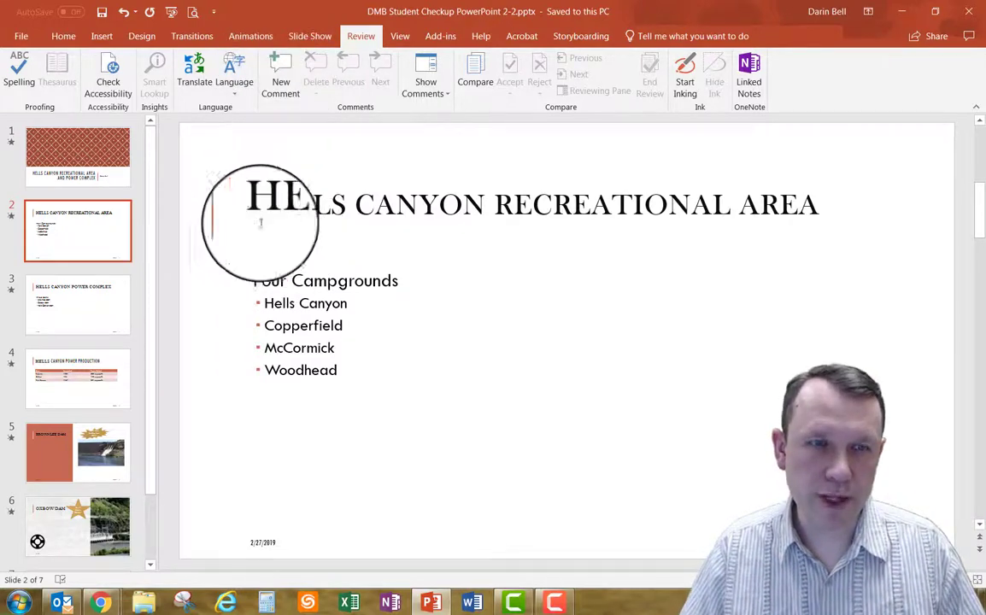
pyautogui.click(399, 284)
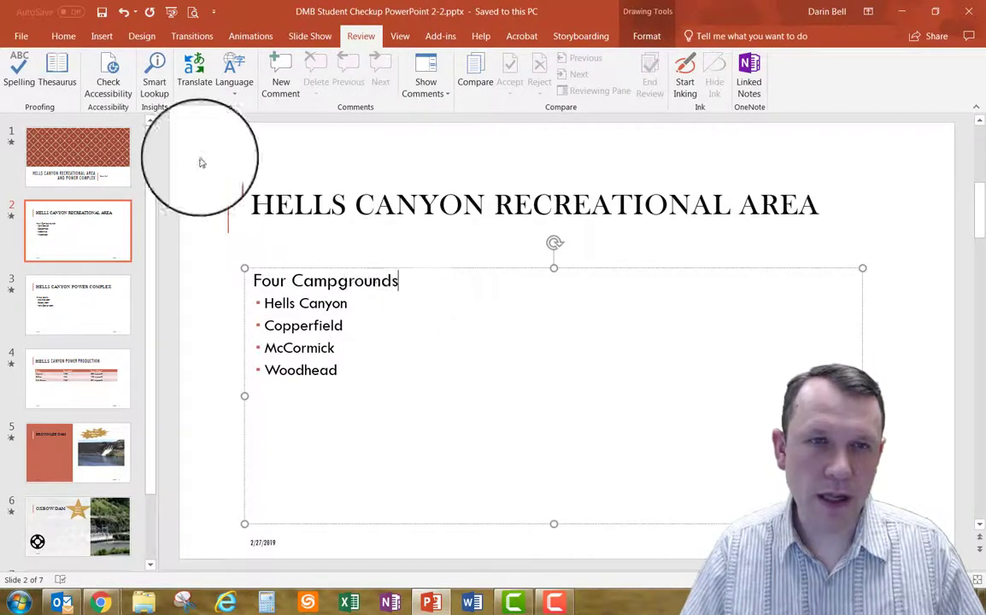
pyautogui.click(281, 79)
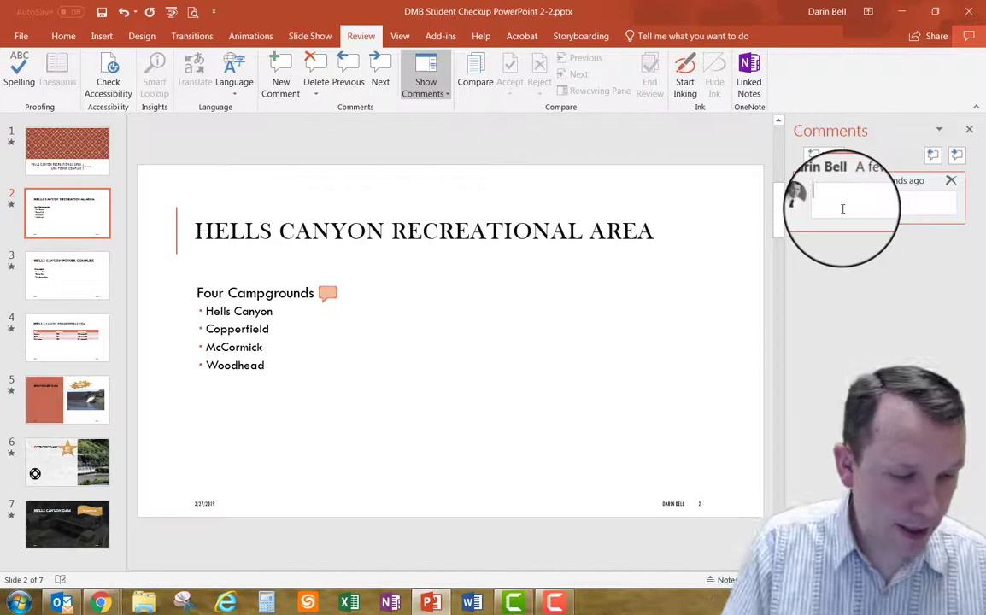
pyautogui.write('List other recreational activities.')
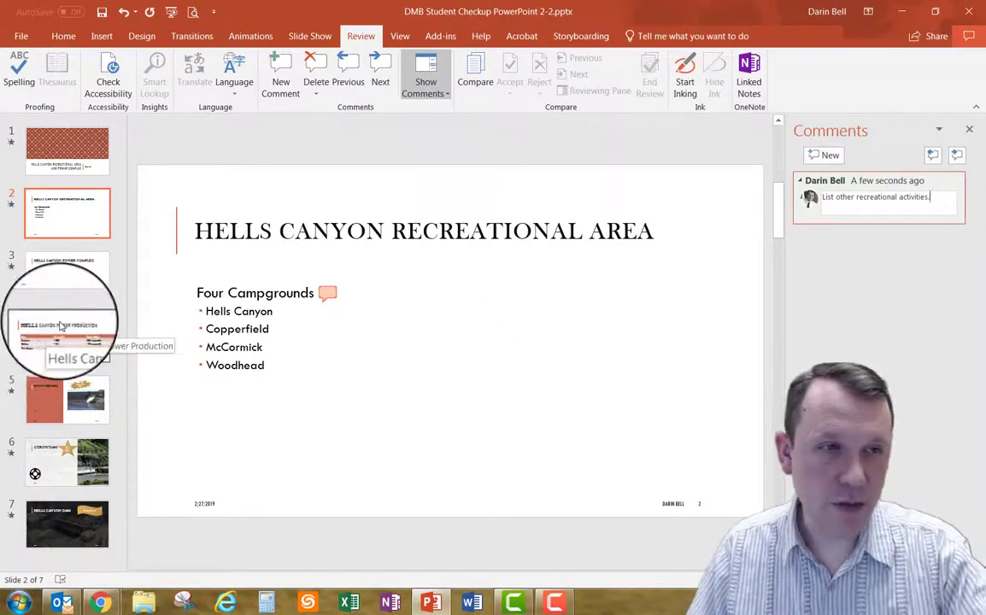
# Revisit slide 2 to check the comment on Four Campgrounds.
pyautogui.click(72, 275)
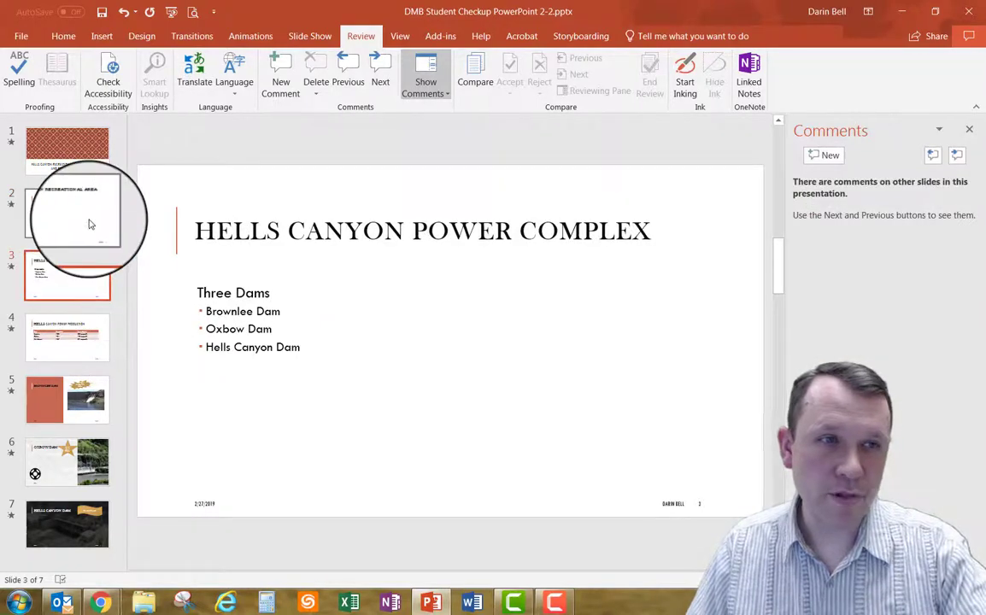
pyautogui.click(90, 221)
pyautogui.click(329, 293)
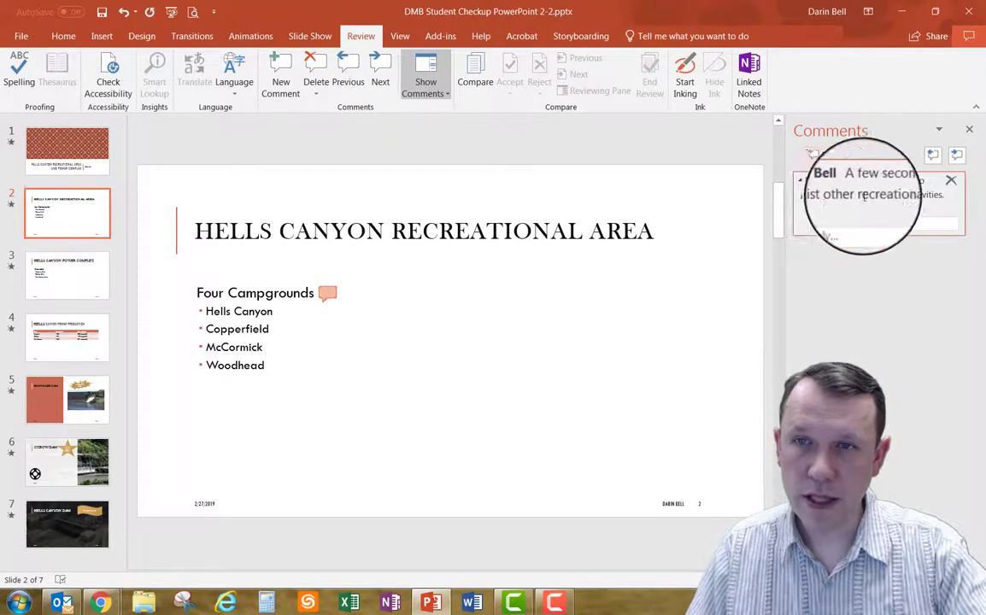
# Add 'Get more information about the dams.' to slide 3's Three Dams text and close the Comments pane.
pyautogui.click(70, 272)
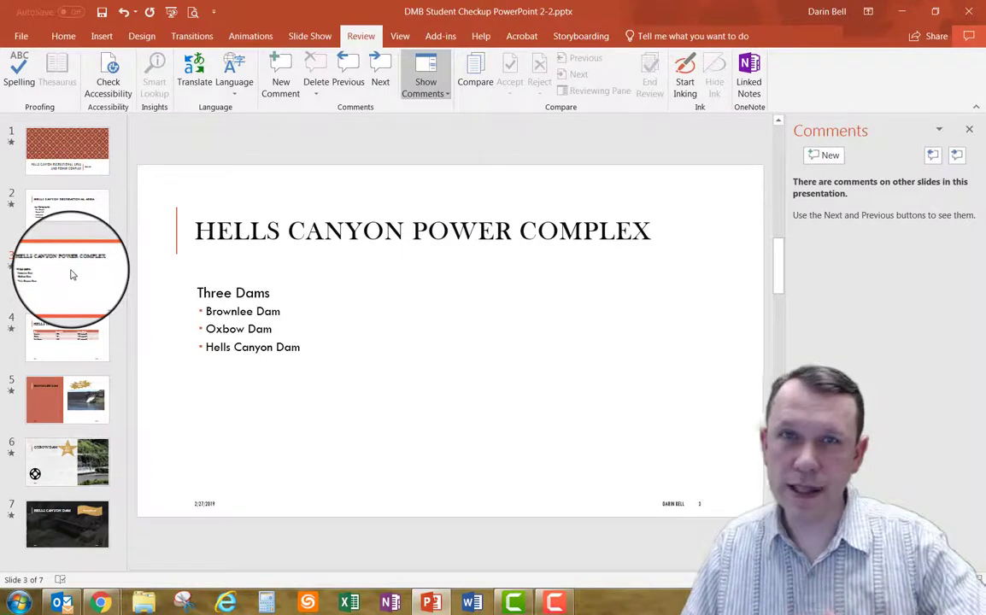
pyautogui.click(324, 293)
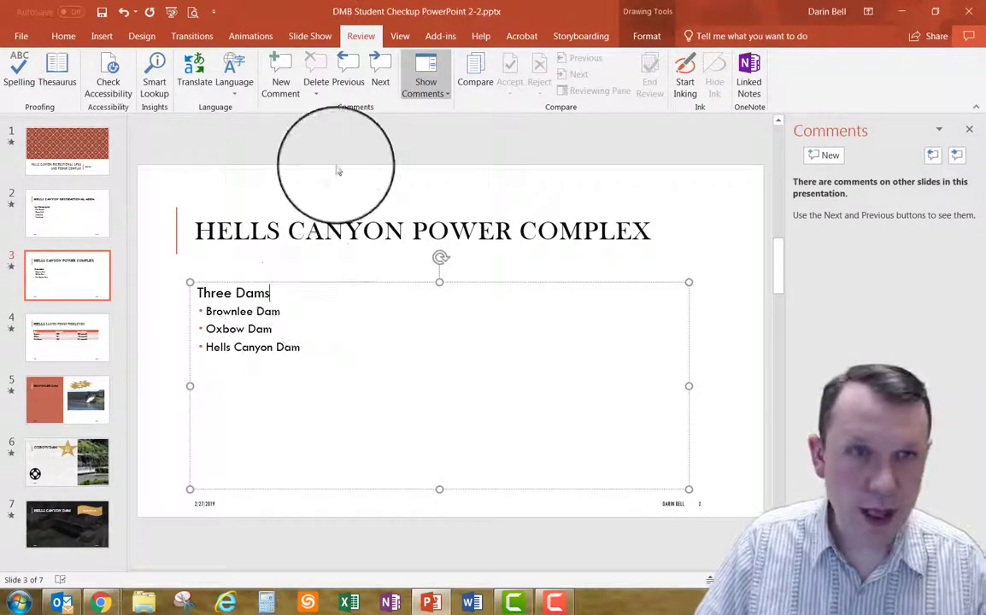
pyautogui.click(280, 75)
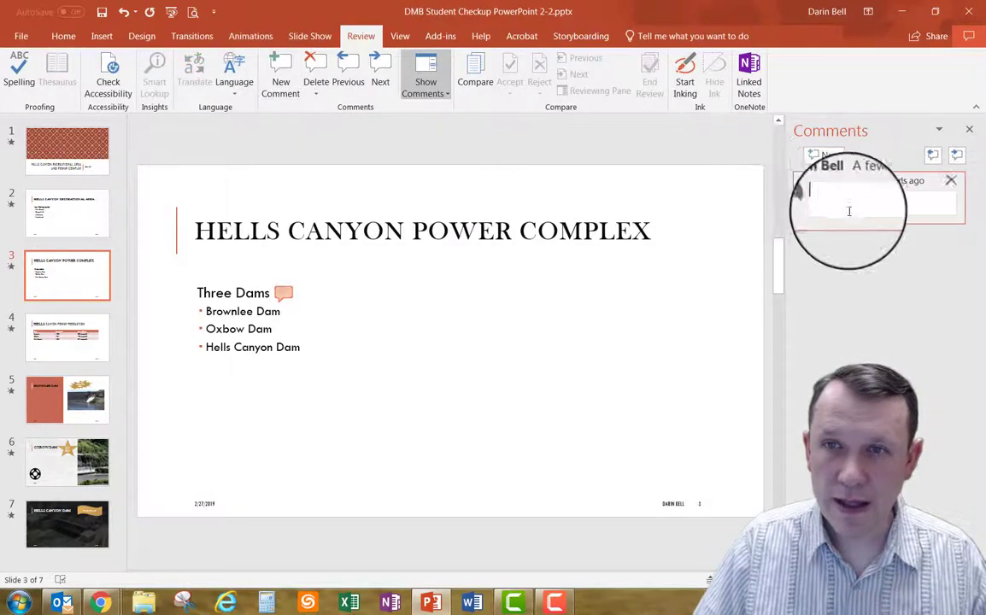
pyautogui.write('Get more information about the dams.')
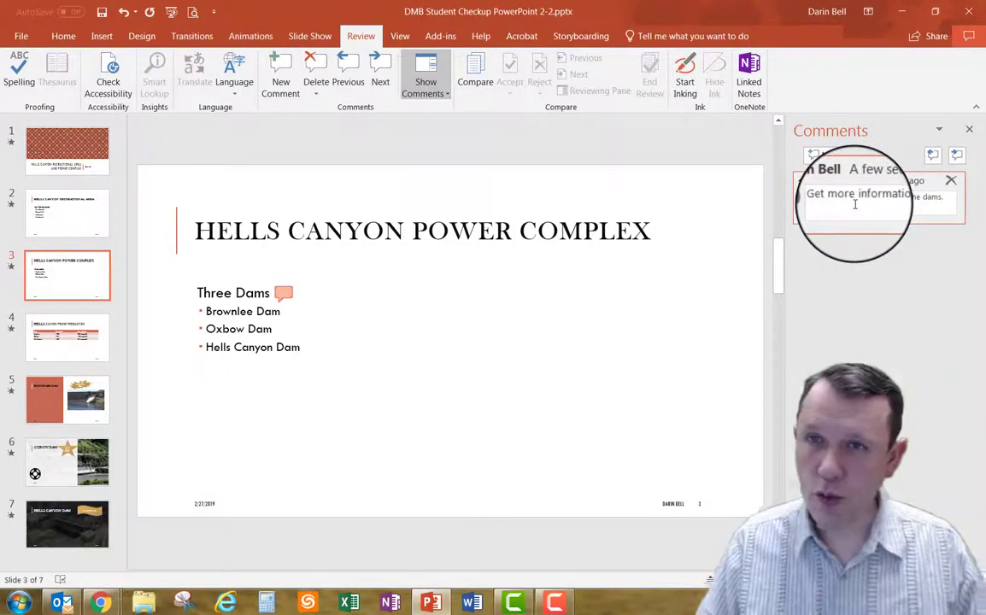
pyautogui.click(352, 398)
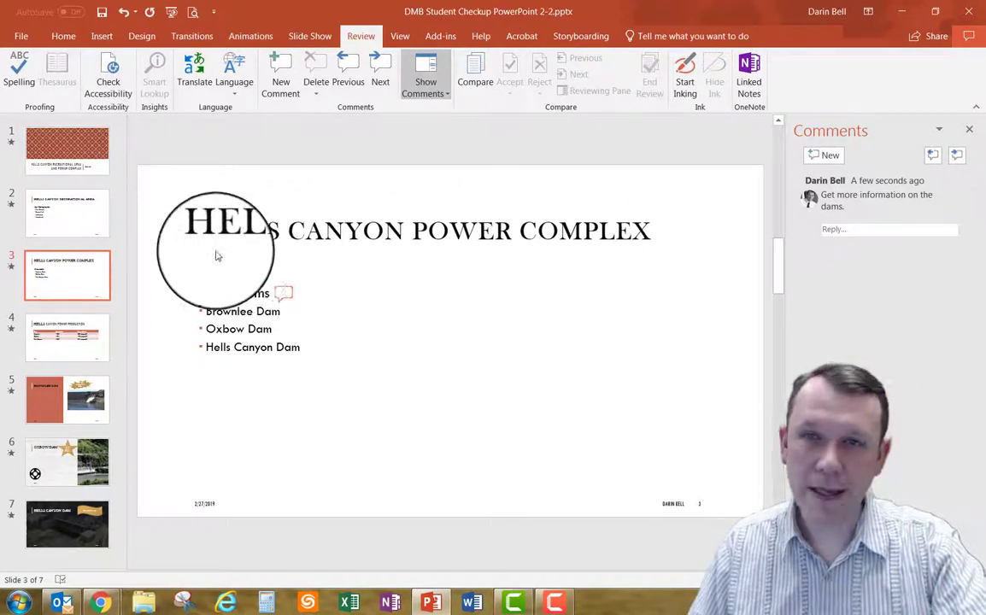
pyautogui.click(980, 133)
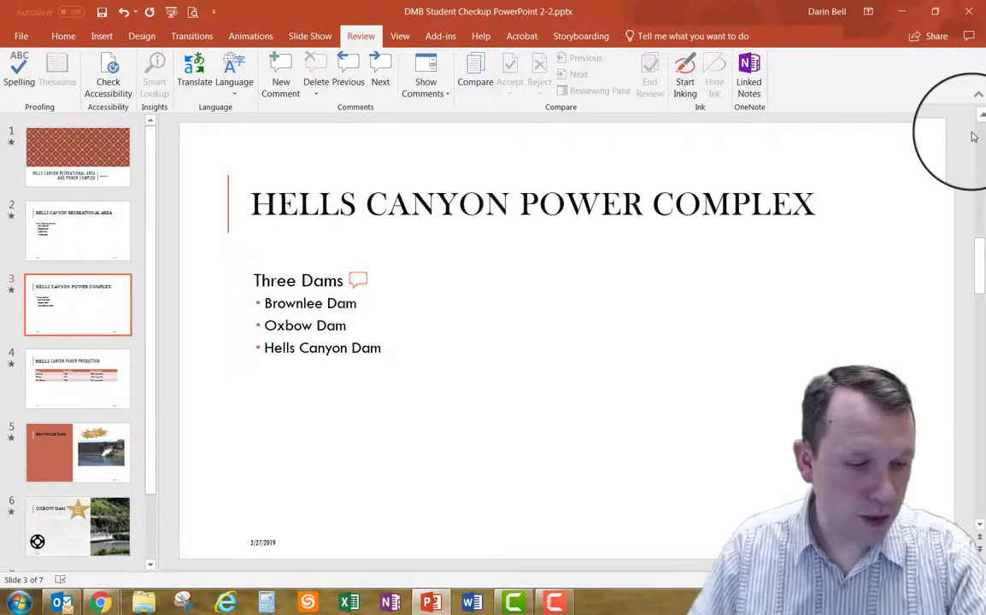
# Turn on Ruler, Gridlines and Guides from the View tab's Show group.
pyautogui.click(400, 35)
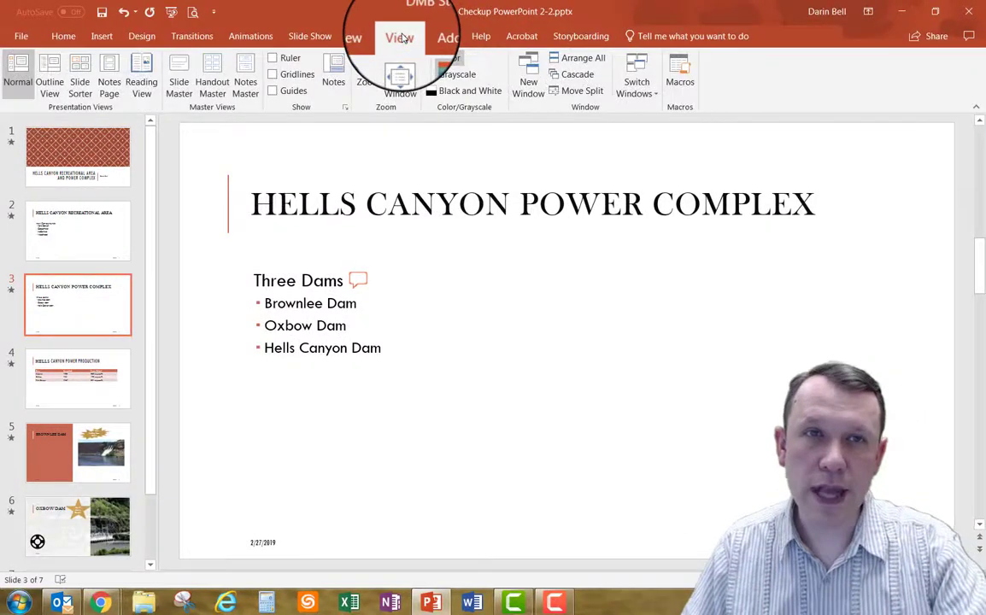
pyautogui.click(273, 59)
pyautogui.click(274, 74)
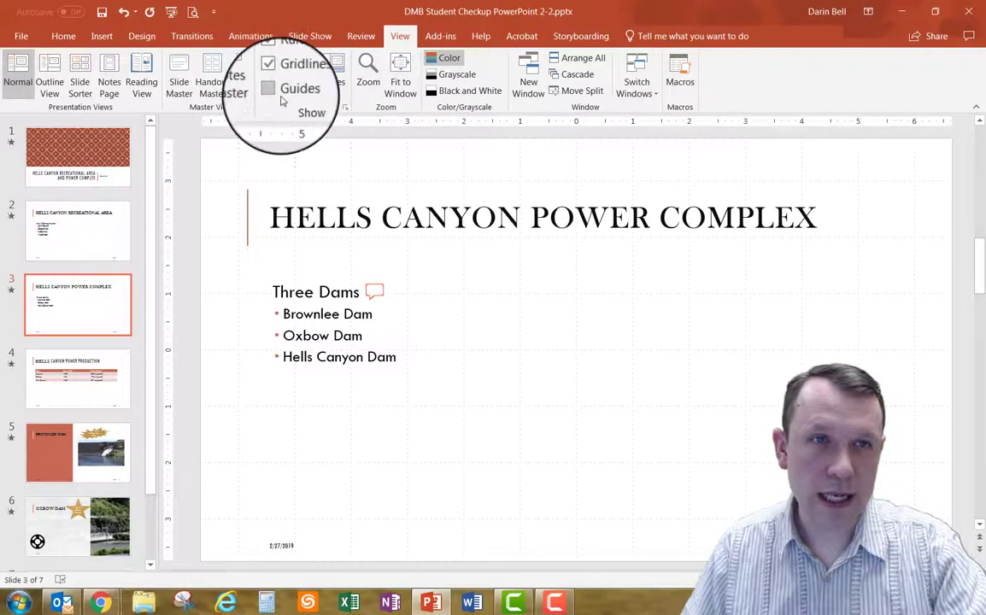
pyautogui.click(274, 91)
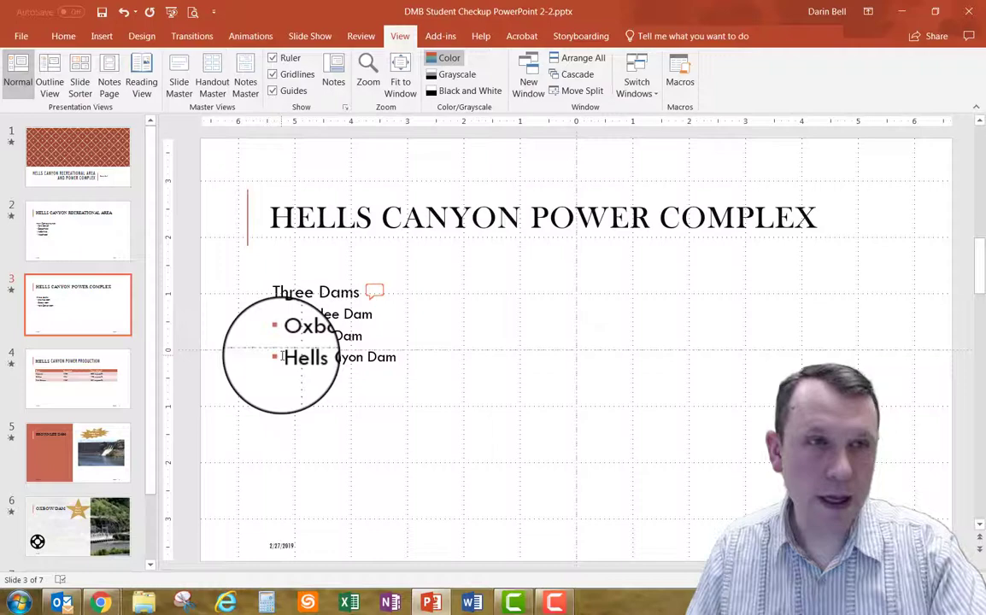
# Switch to Slide Sorter view and select slides 2, 4, 5, 6 and 7 in turn.
pyautogui.click(80, 81)
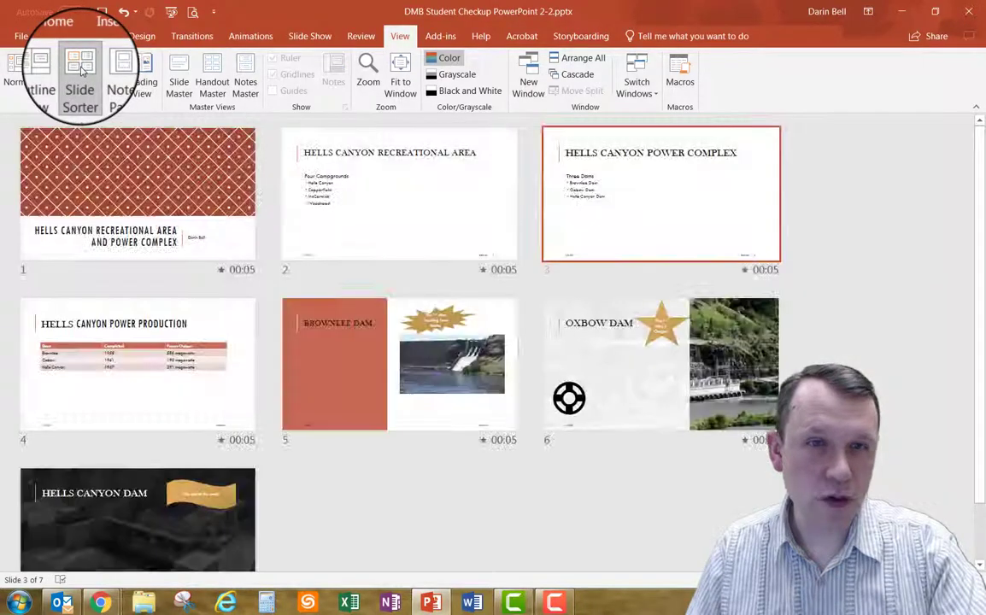
pyautogui.click(434, 188)
pyautogui.click(152, 363)
pyautogui.click(467, 373)
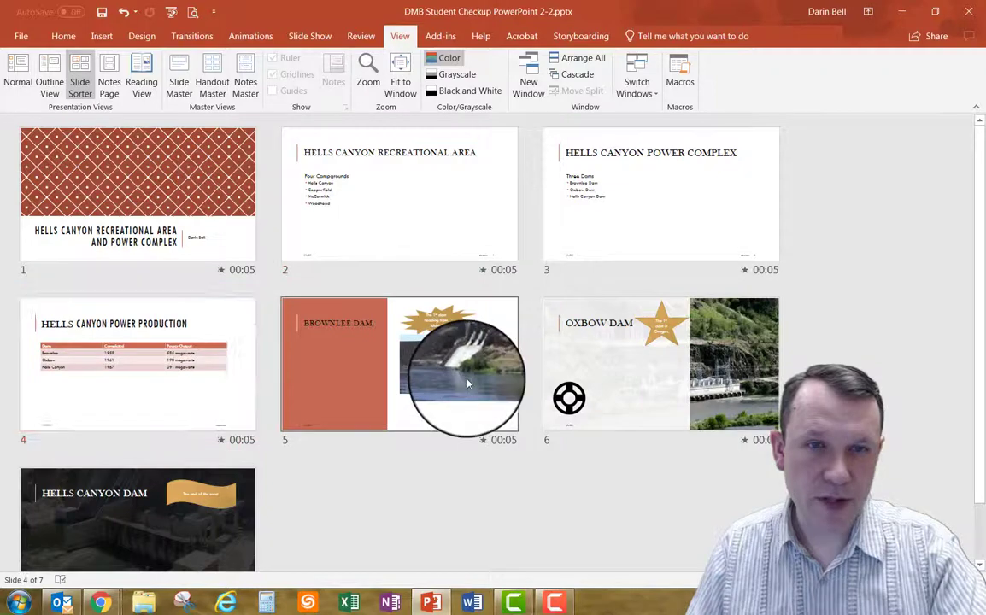
pyautogui.click(642, 371)
pyautogui.click(134, 504)
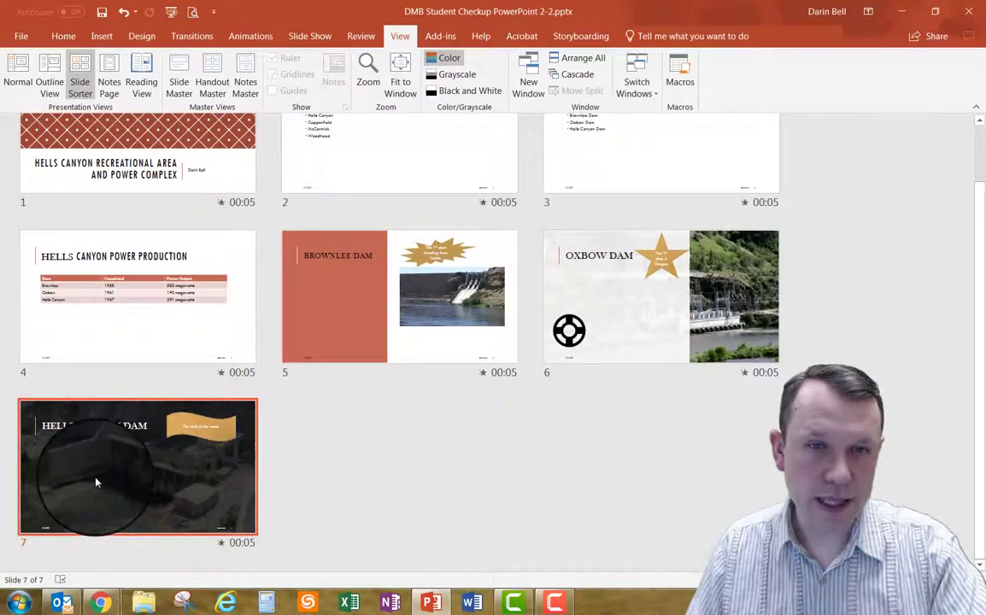
pyautogui.scroll(1, 97, 483)
pyautogui.scroll(-1, 97, 483)
pyautogui.scroll(1, 96, 482)
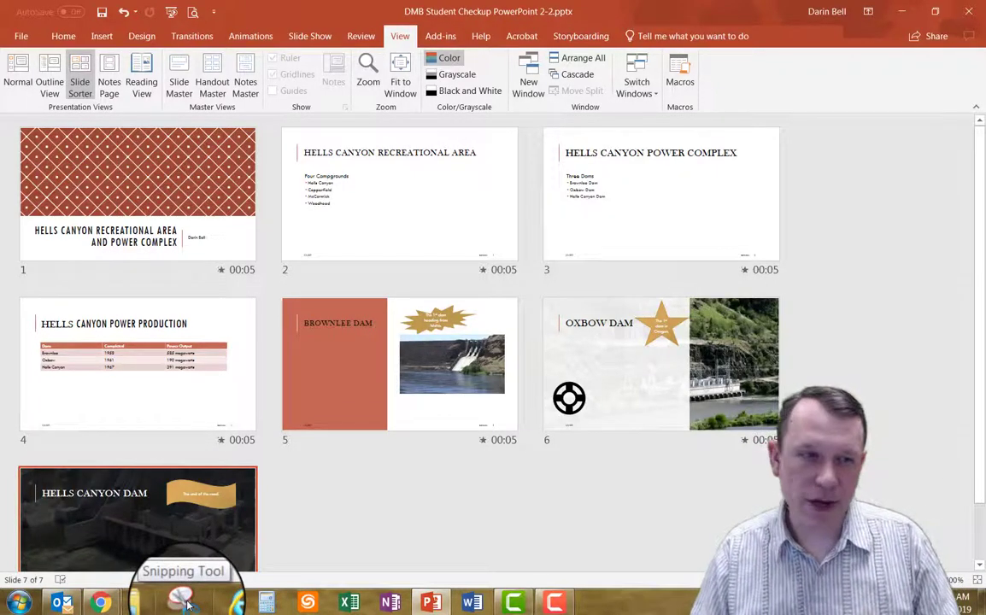
# Launch Snipping Tool via a 'snip' search, snip the slide-sorter grid and copy it.
pyautogui.click(21, 603)
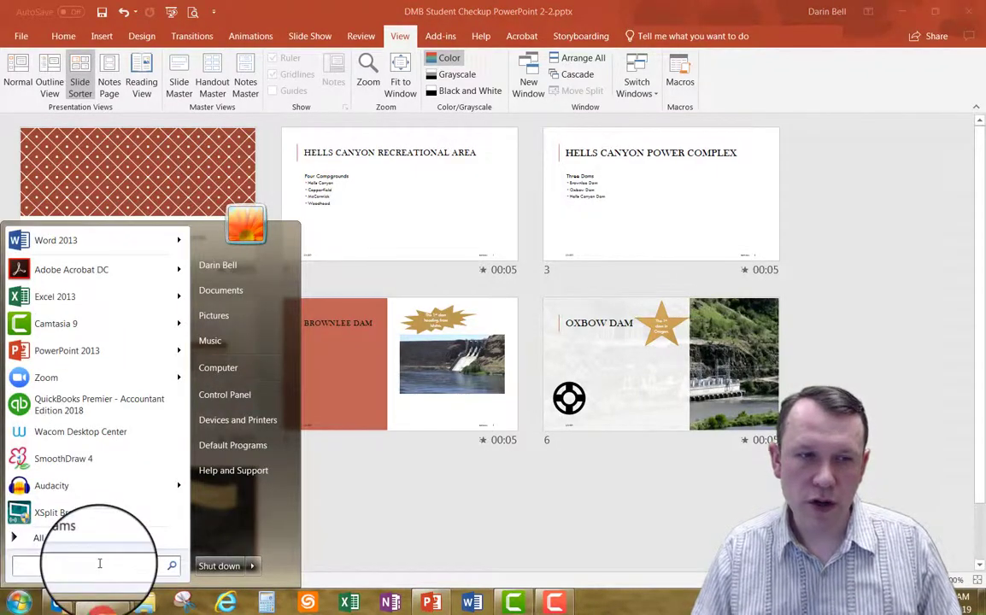
pyautogui.write('snip')
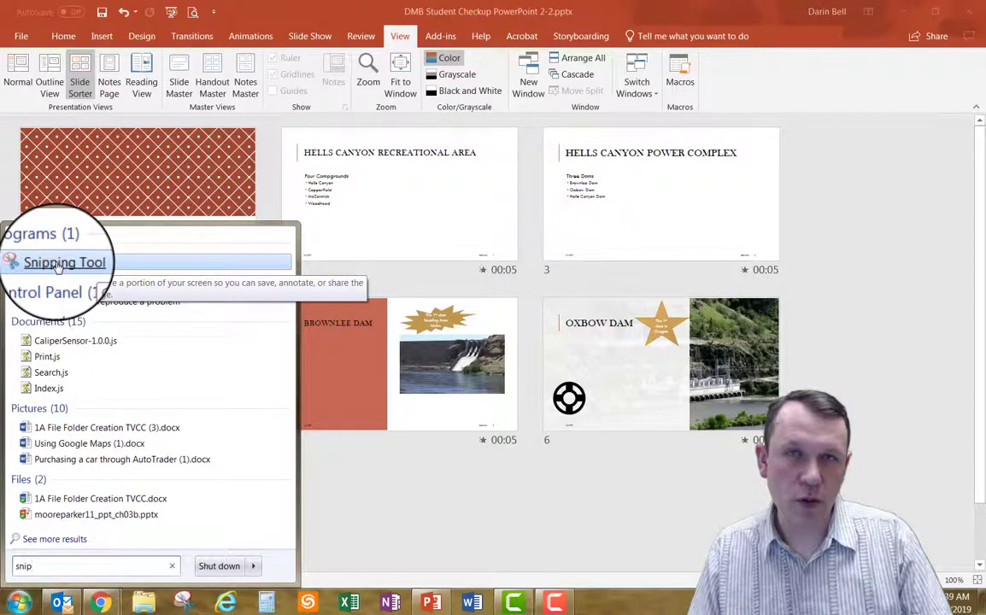
pyautogui.click(447, 546)
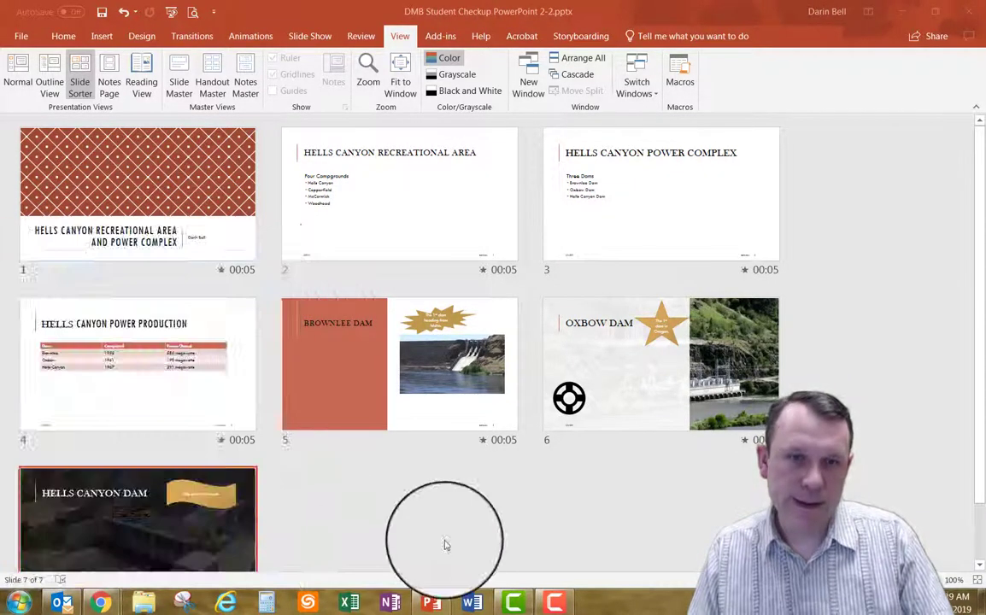
pyautogui.click(184, 601)
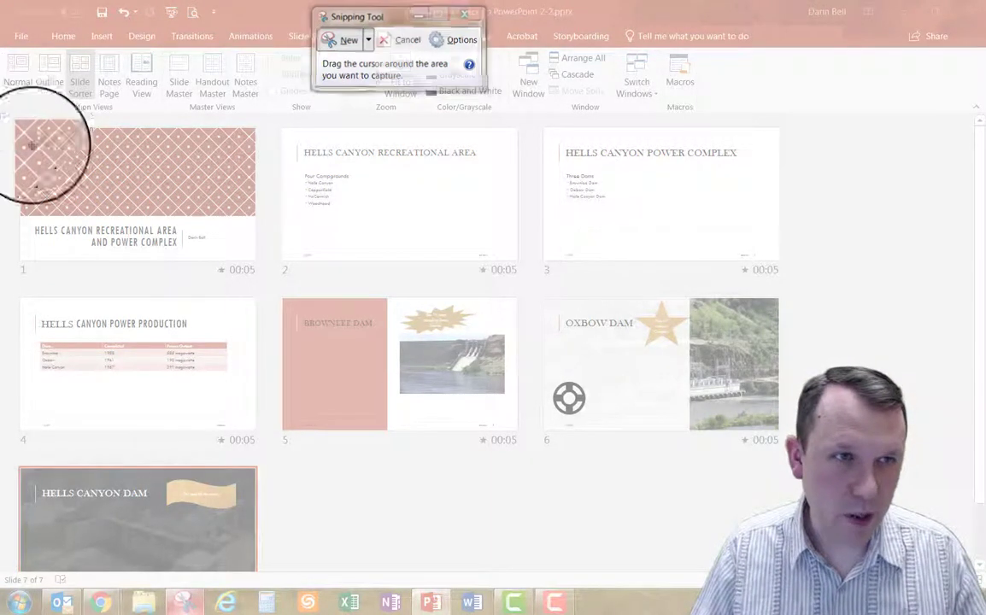
pyautogui.moveTo(10, 124); pyautogui.dragTo(793, 578)
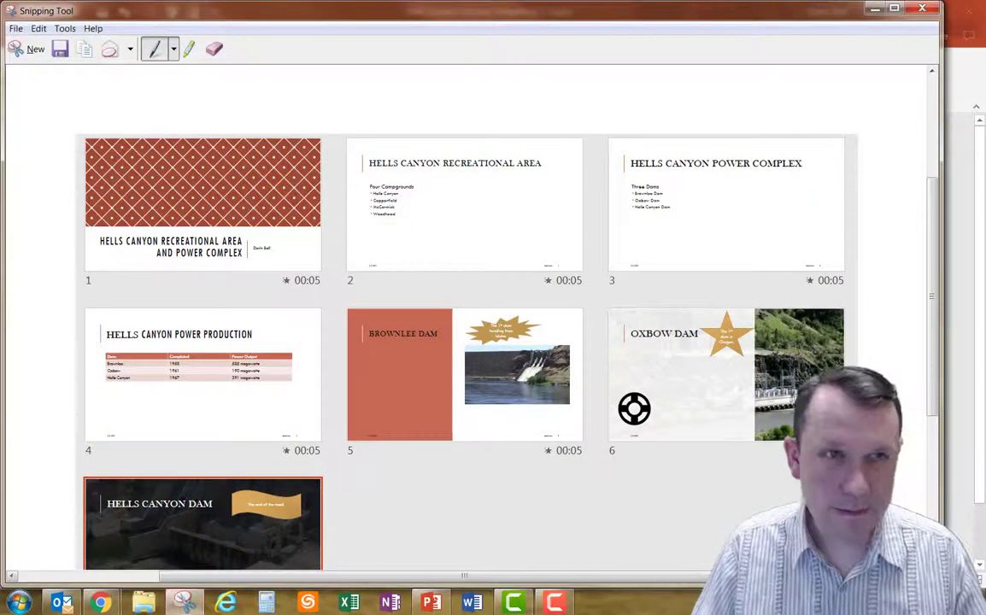
pyautogui.click(85, 51)
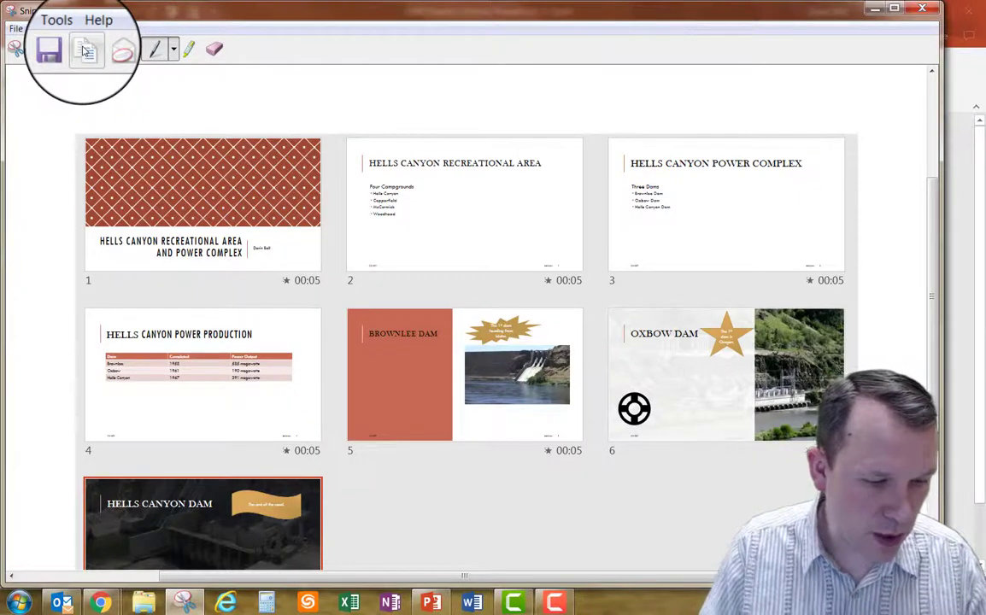
# Close Snipping Tool and insert a new blank slide after slide 7.
pyautogui.click(958, 72)
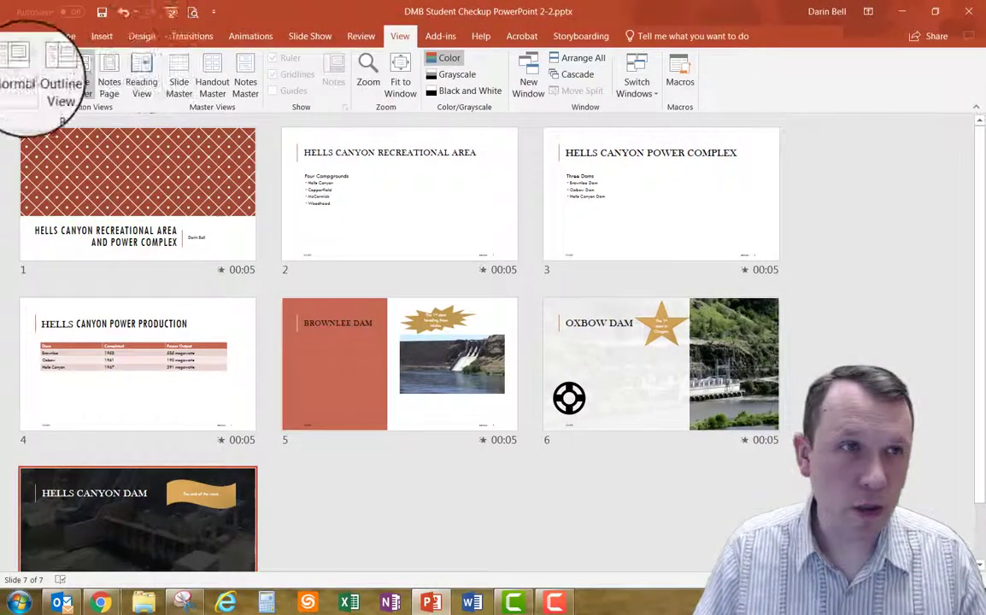
pyautogui.click(269, 517)
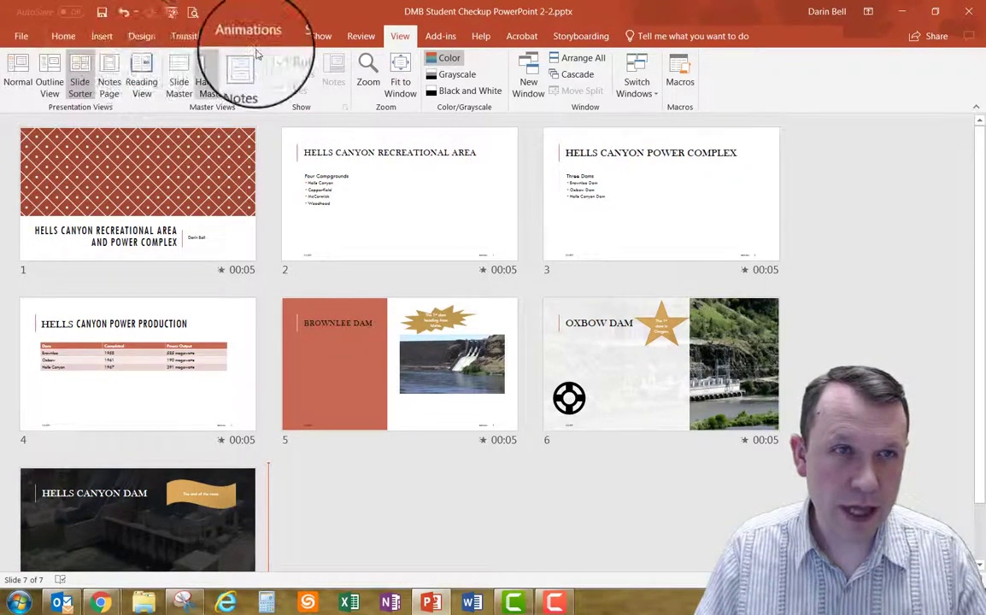
pyautogui.click(64, 36)
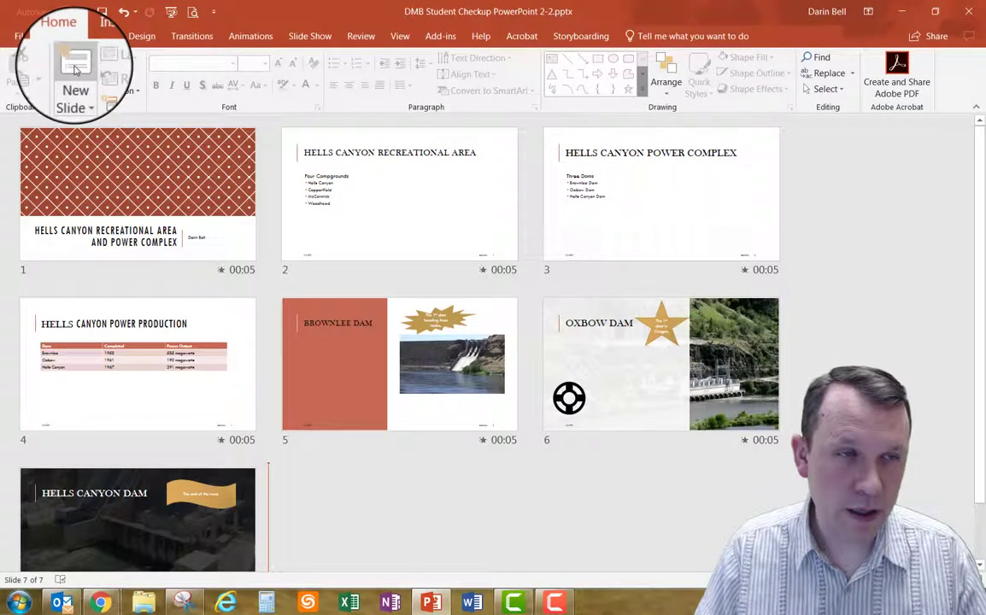
pyautogui.click(75, 69)
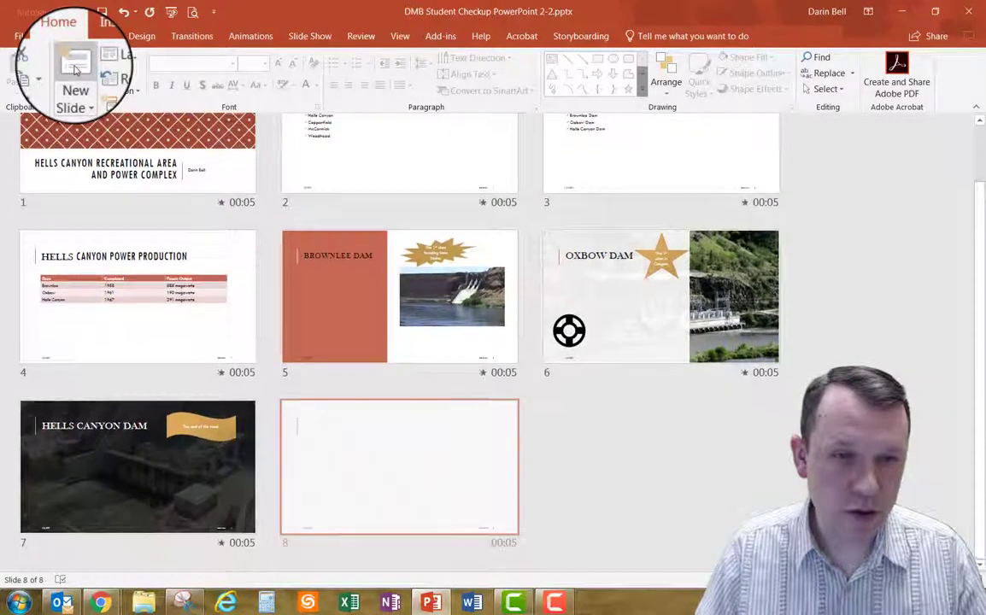
pyautogui.click(405, 38)
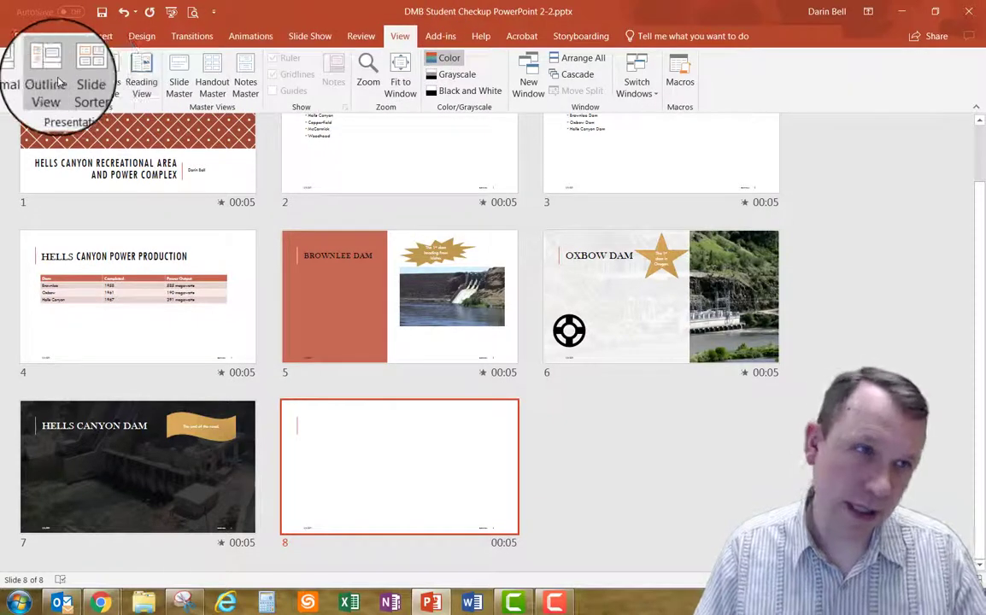
# Open slide 8 in Normal view and title it 'Slide Sorter Snip'.
pyautogui.click(19, 76)
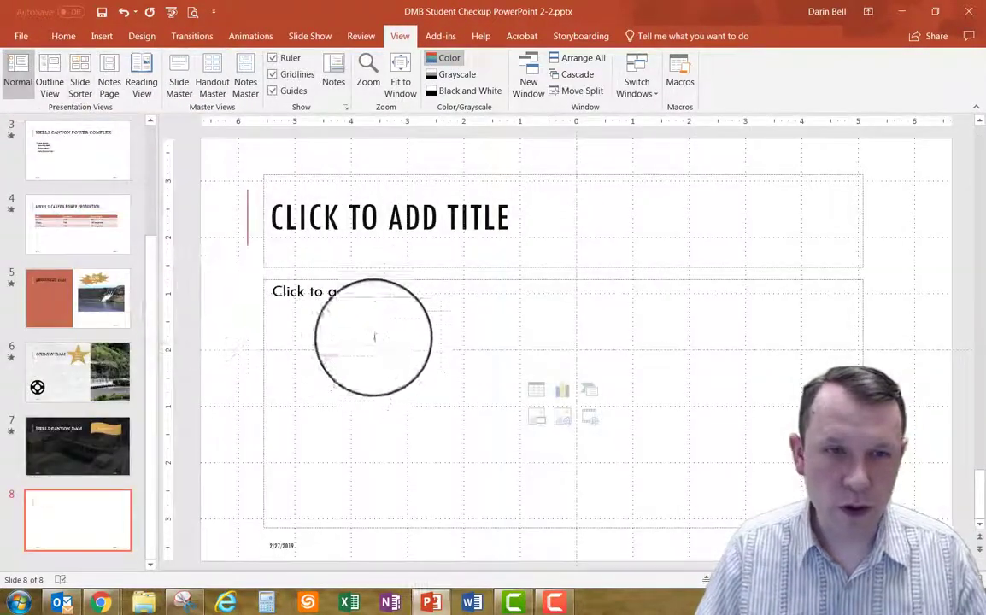
pyautogui.click(458, 218)
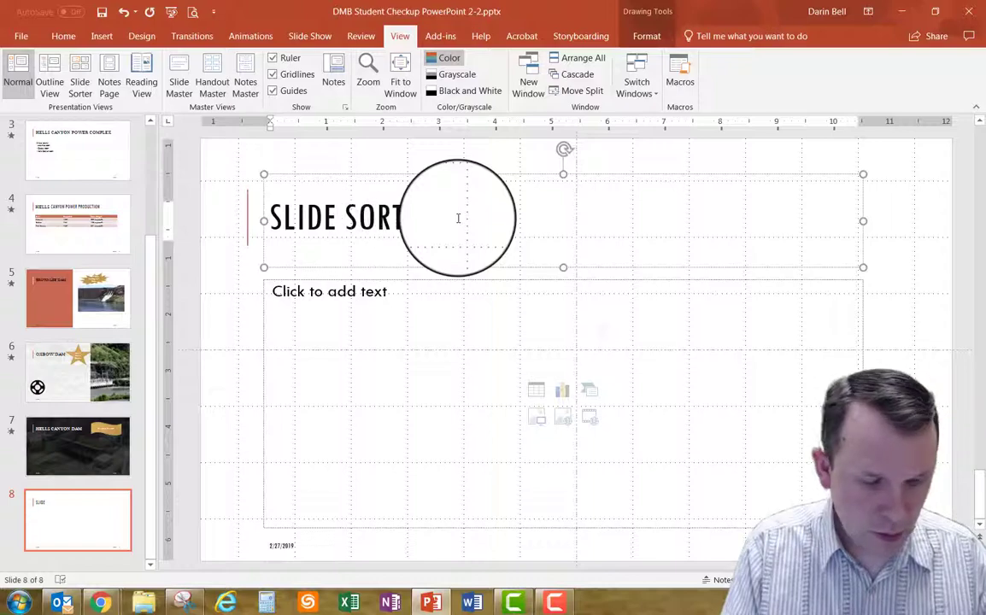
pyautogui.write('Slide Sorter Sni')
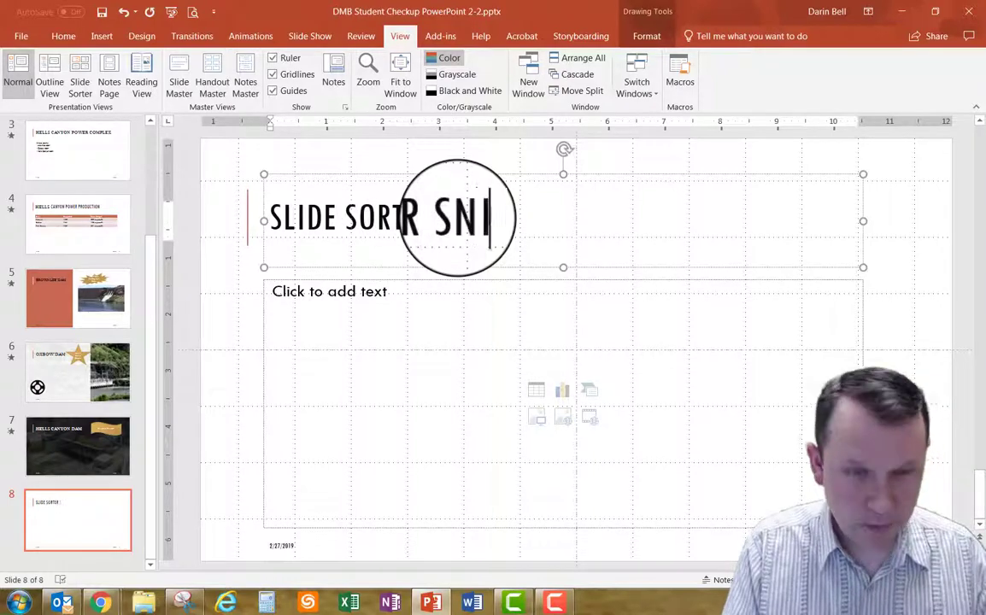
# Paste the slide-sorter snip into the content area and enlarge it.
pyautogui.click(366, 309)
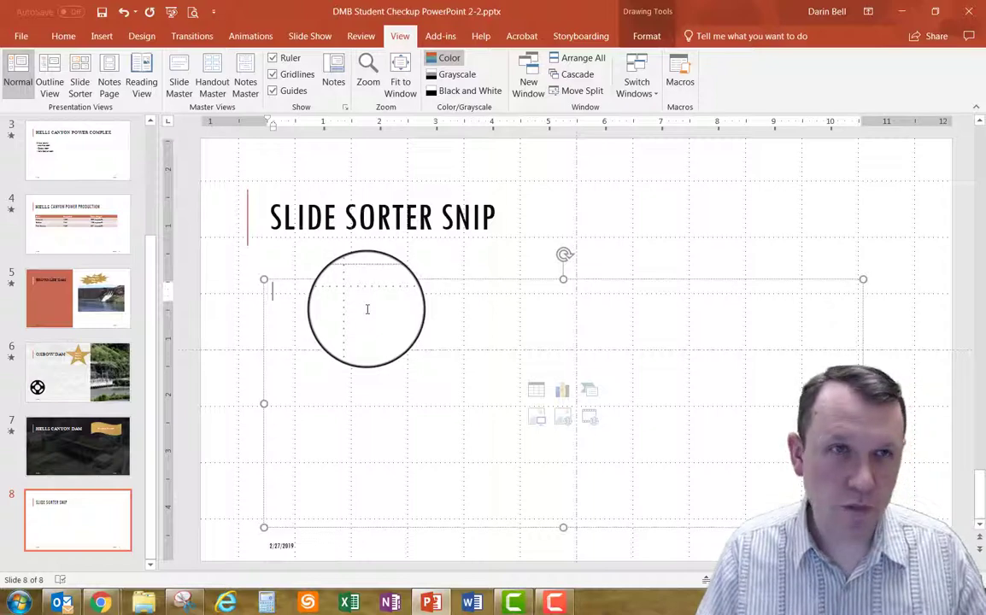
pyautogui.hotkey('ctrl', 'v')
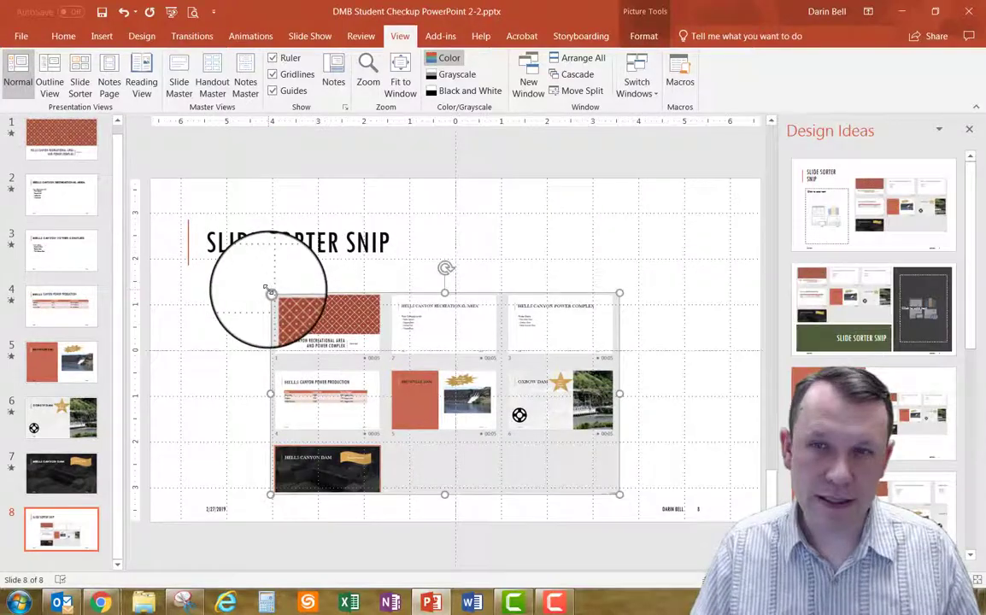
pyautogui.click(970, 129)
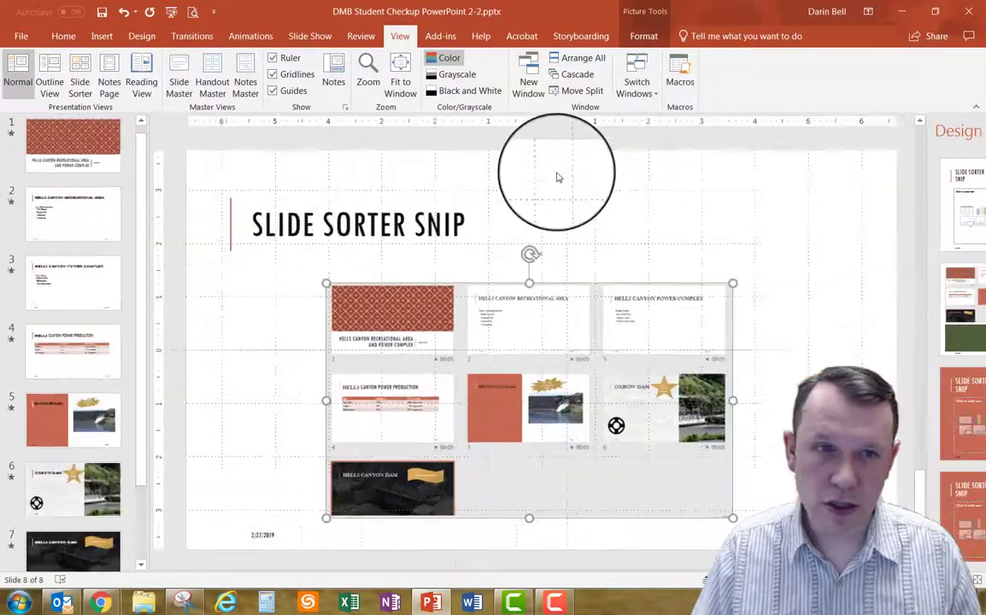
pyautogui.moveTo(347, 280); pyautogui.dragTo(318, 260)
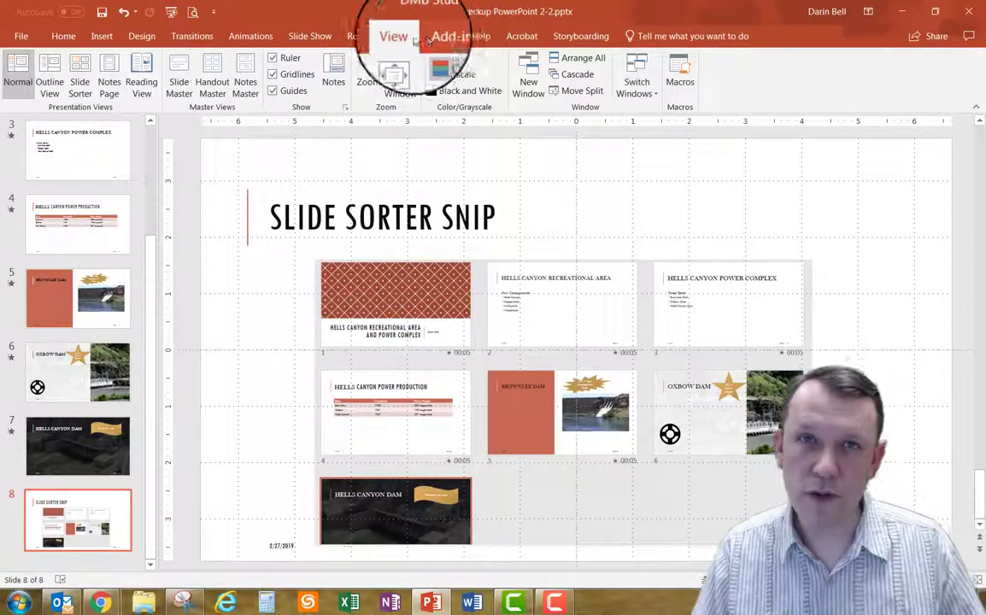
# Zoom to fit the whole slide in the window and save the presentation.
pyautogui.click(368, 72)
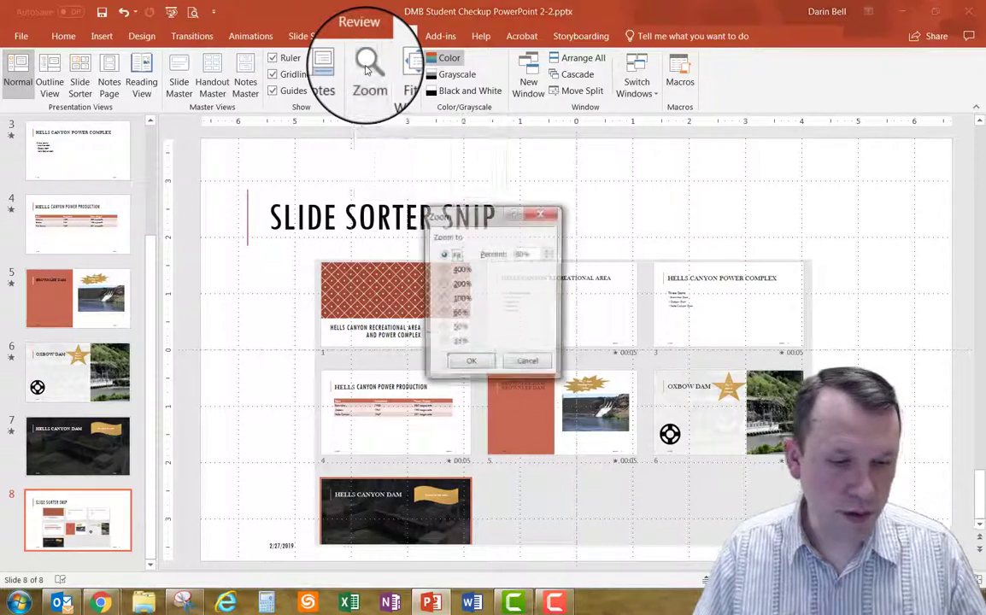
pyautogui.click(471, 364)
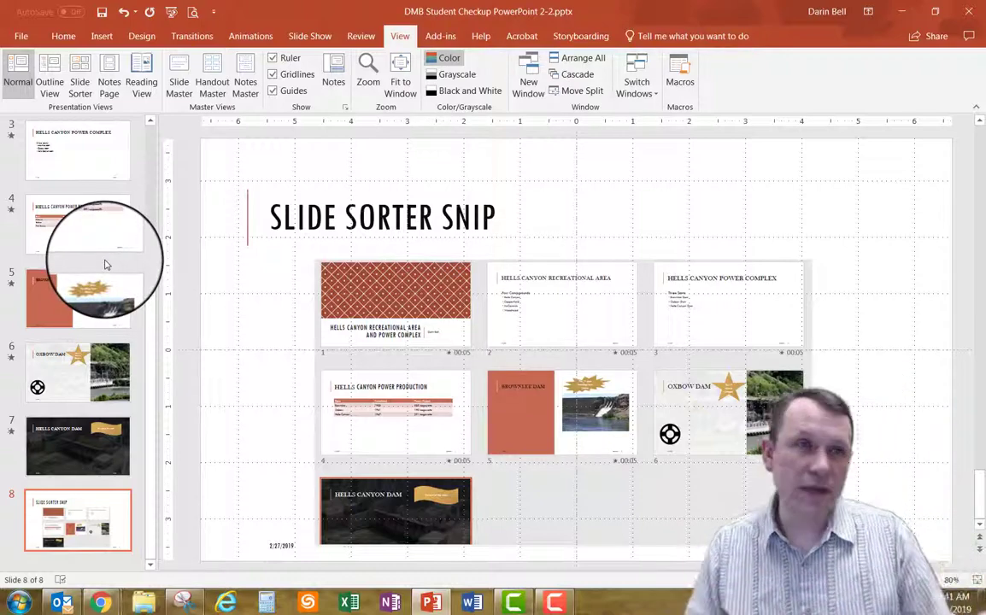
pyautogui.click(101, 13)
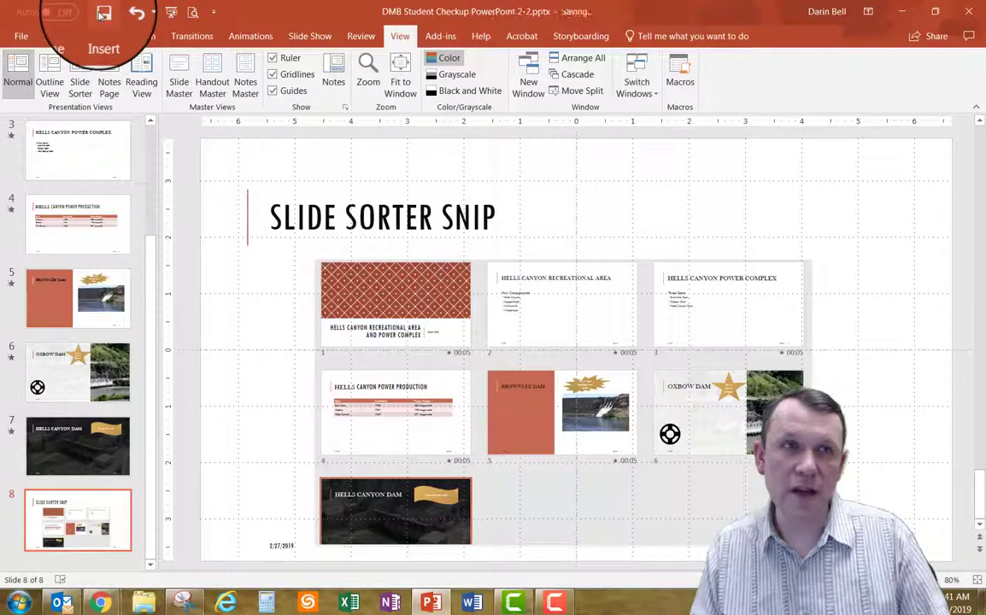